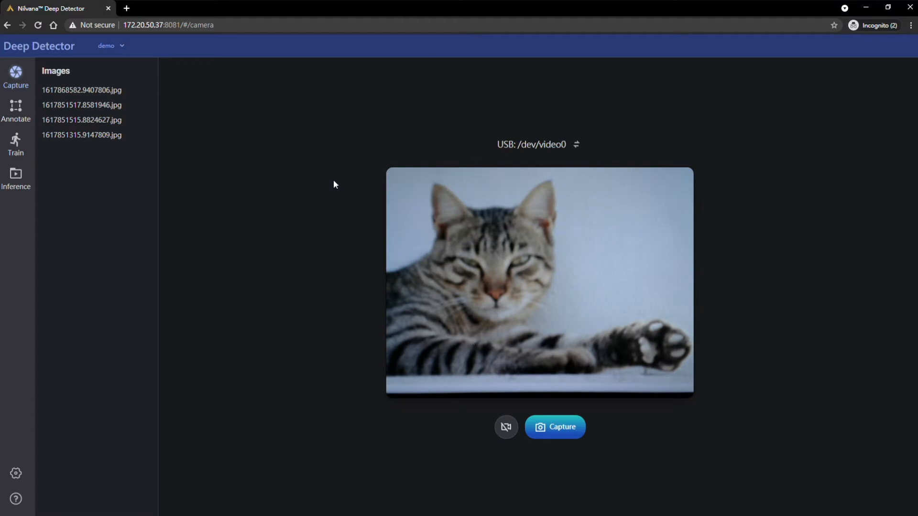
# Create a new project named "project" and switch to it from the demo project
pyautogui.click(122, 48)
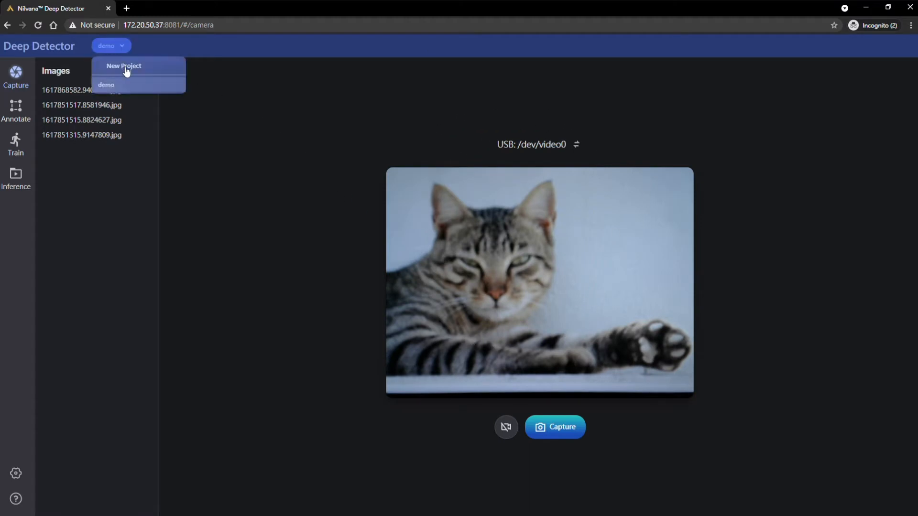
pyautogui.click(124, 69)
pyautogui.write('project')
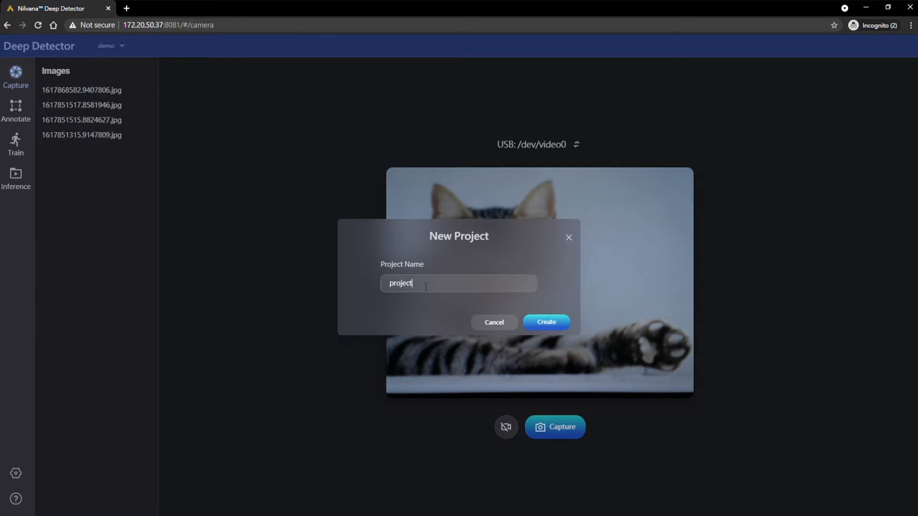
pyautogui.click(561, 330)
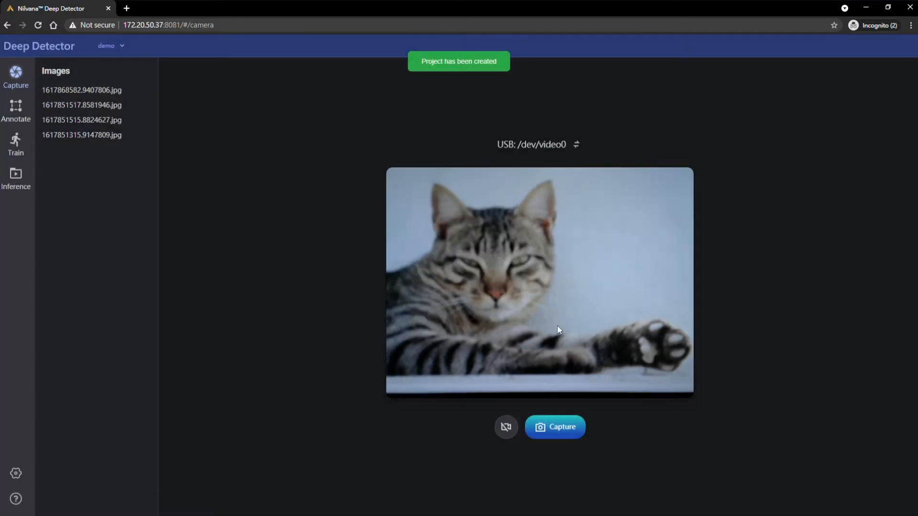
pyautogui.click(115, 46)
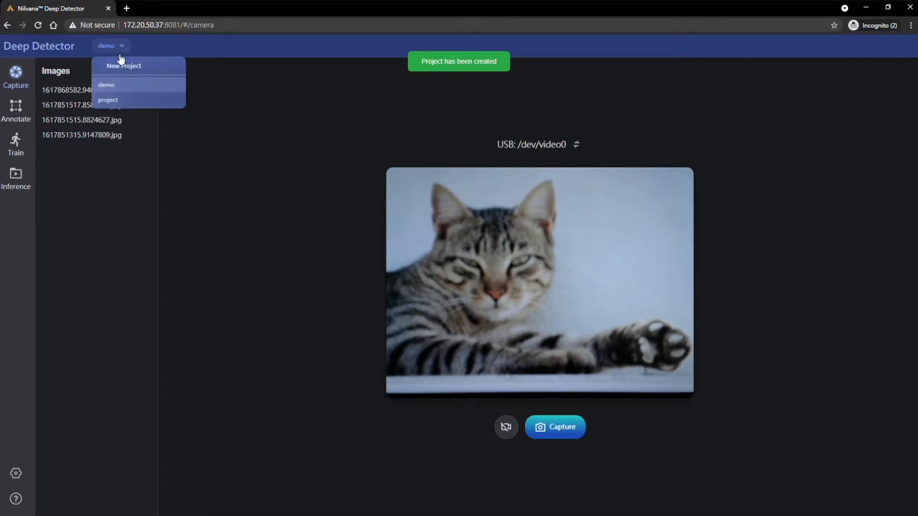
pyautogui.click(123, 101)
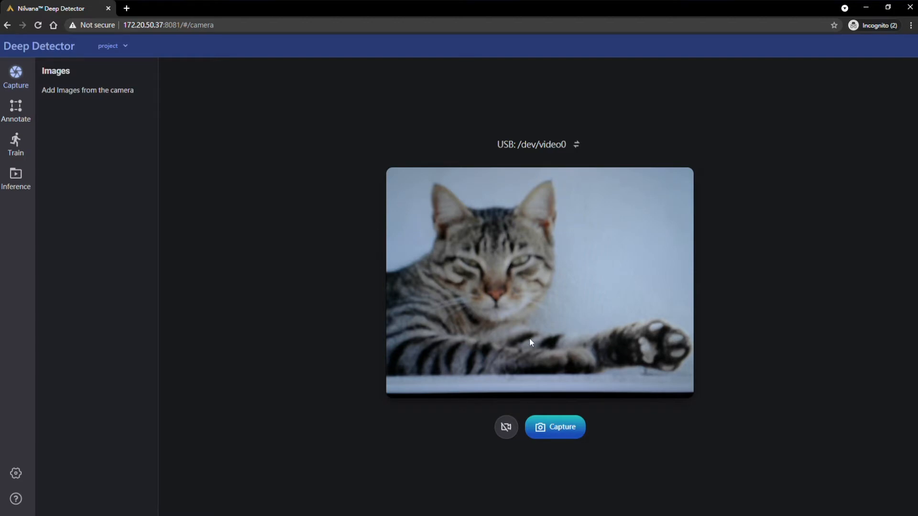
# Capture eight pictures of the cat from the USB camera into the project
pyautogui.click(560, 431)
pyautogui.click(561, 431)
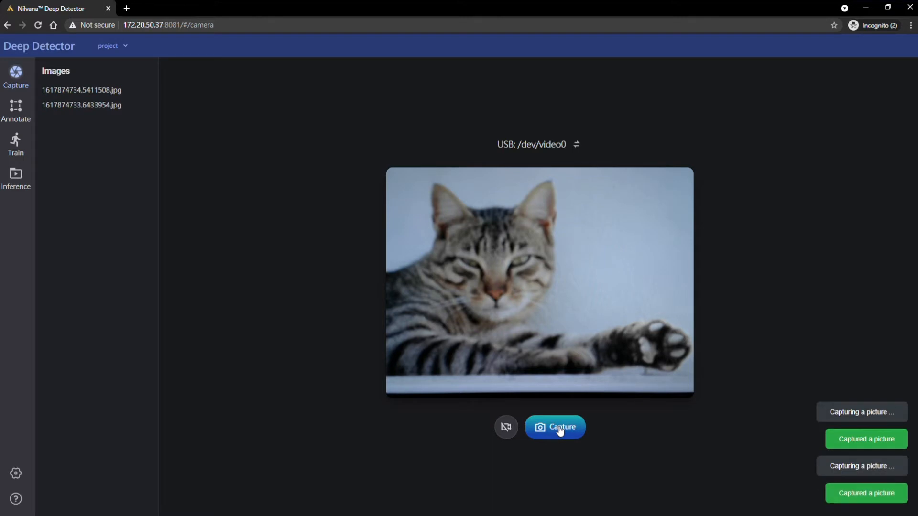
pyautogui.click(561, 431)
pyautogui.click(561, 432)
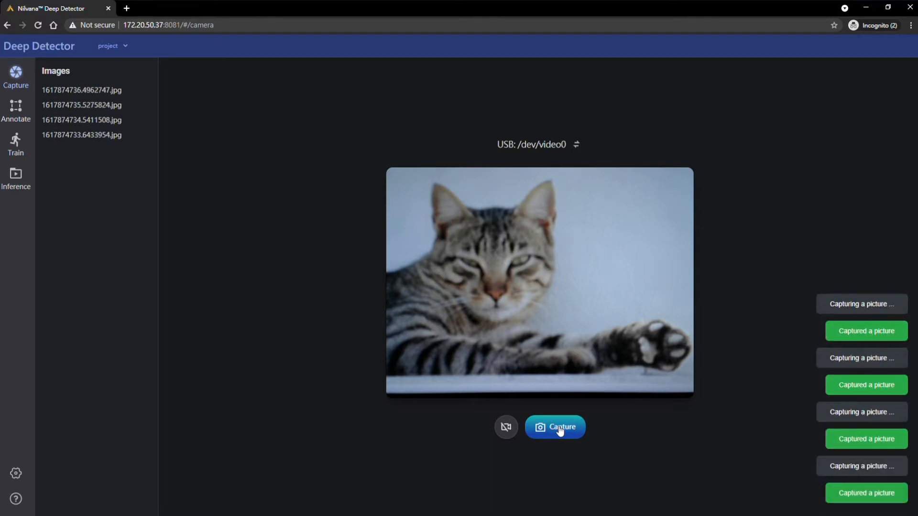
pyautogui.click(561, 431)
pyautogui.click(560, 432)
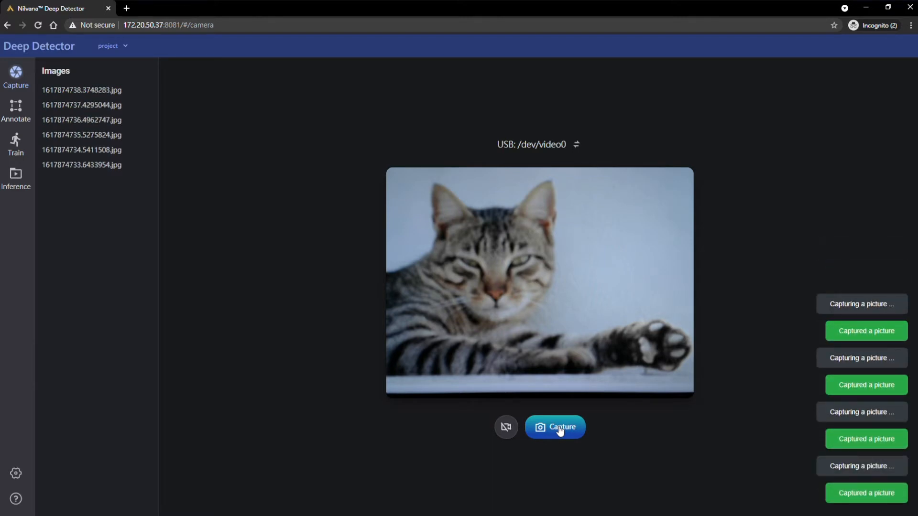
pyautogui.click(560, 431)
pyautogui.click(561, 431)
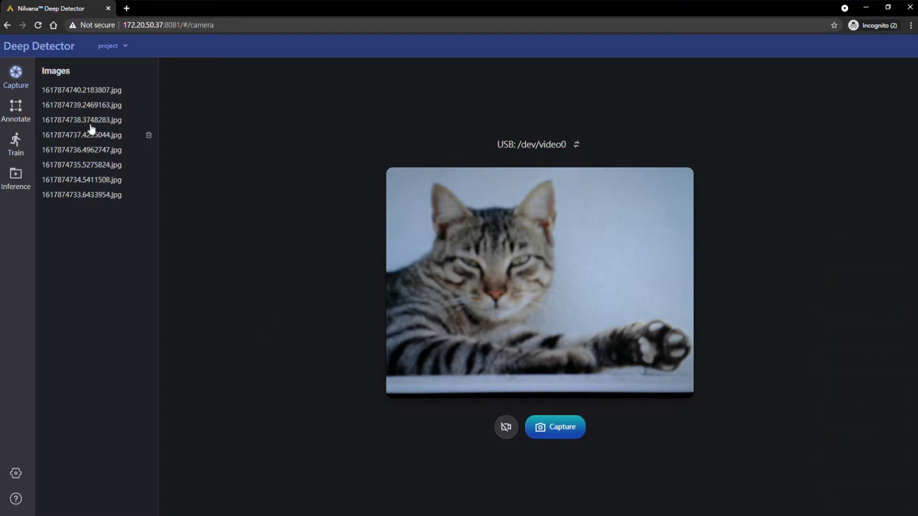
# Preview the newest captured image, 1617874740.2183807.jpg, and delete it from the project
pyautogui.click(83, 91)
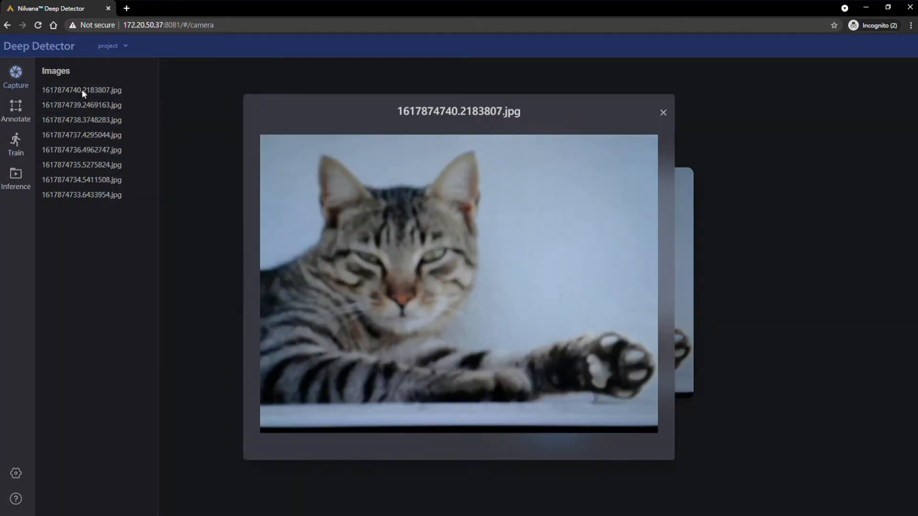
pyautogui.click(663, 113)
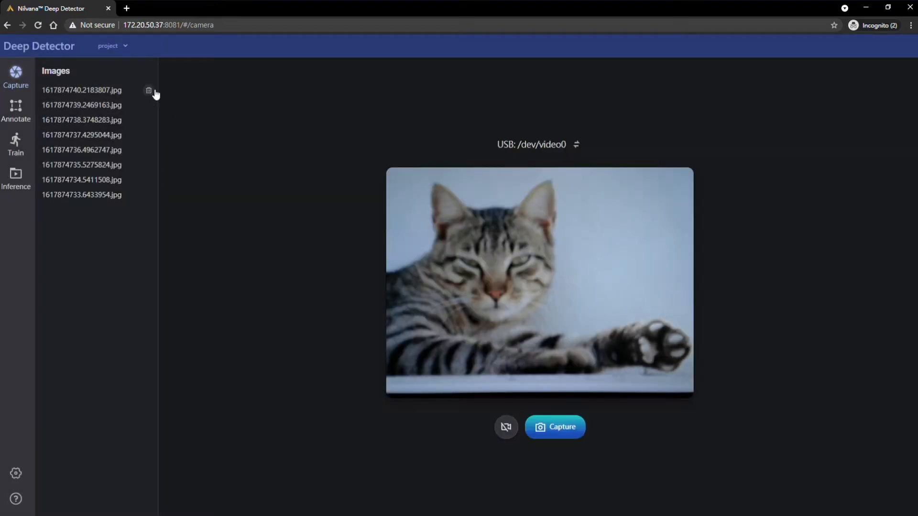
pyautogui.click(149, 91)
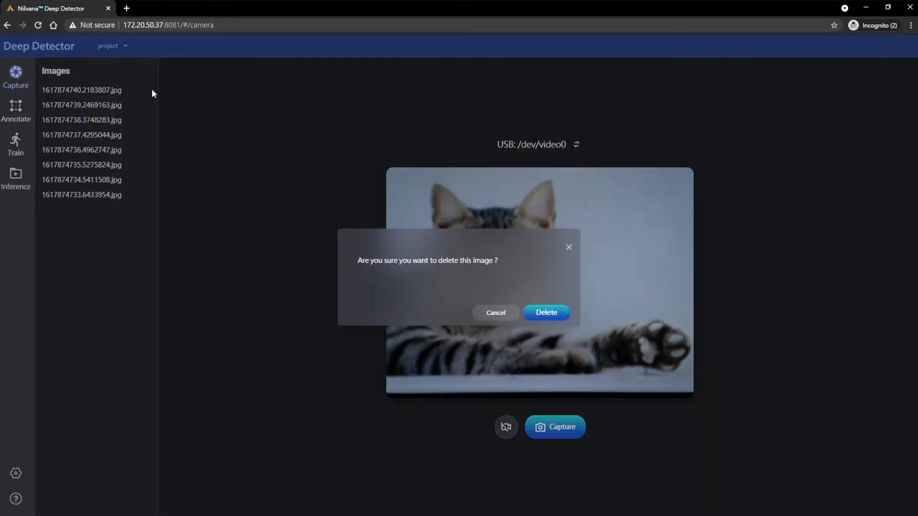
pyautogui.click(546, 313)
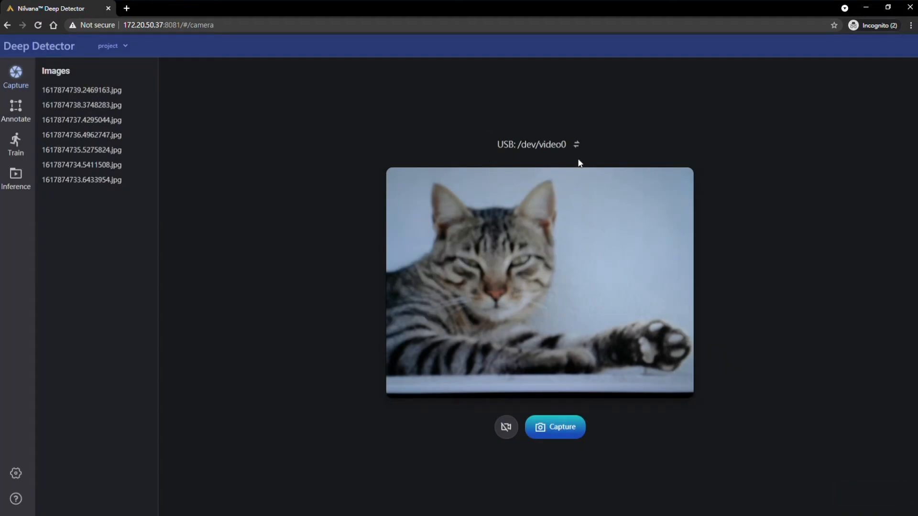
# Check the camera selection with USB: /dev/video0, and turn the camera off
pyautogui.click(540, 145)
pyautogui.click(517, 287)
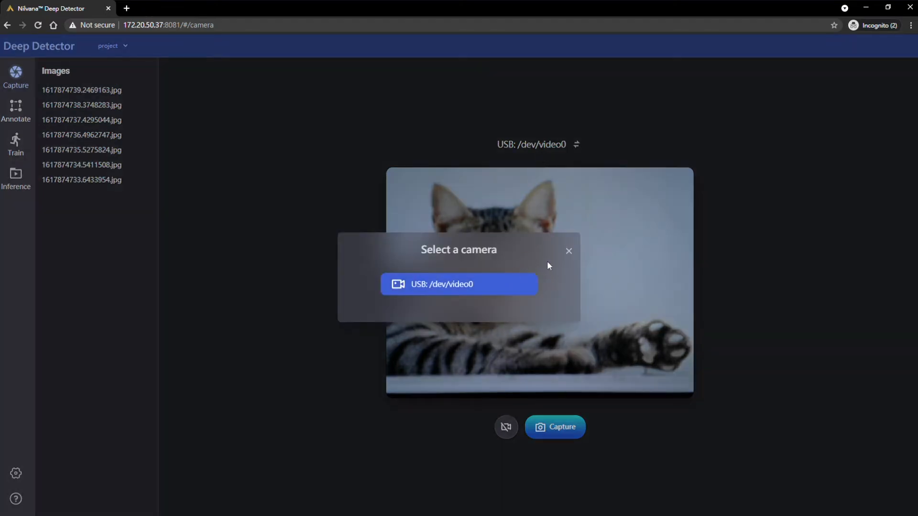
pyautogui.click(568, 252)
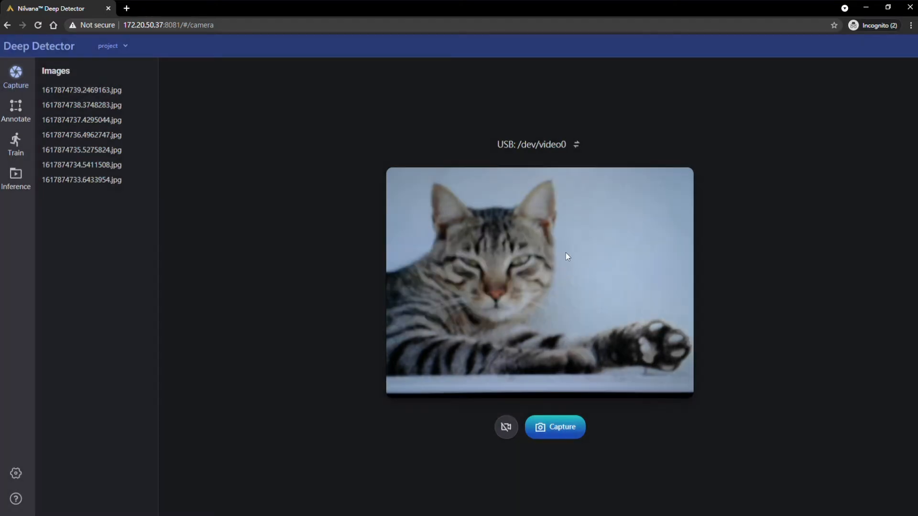
pyautogui.click(506, 428)
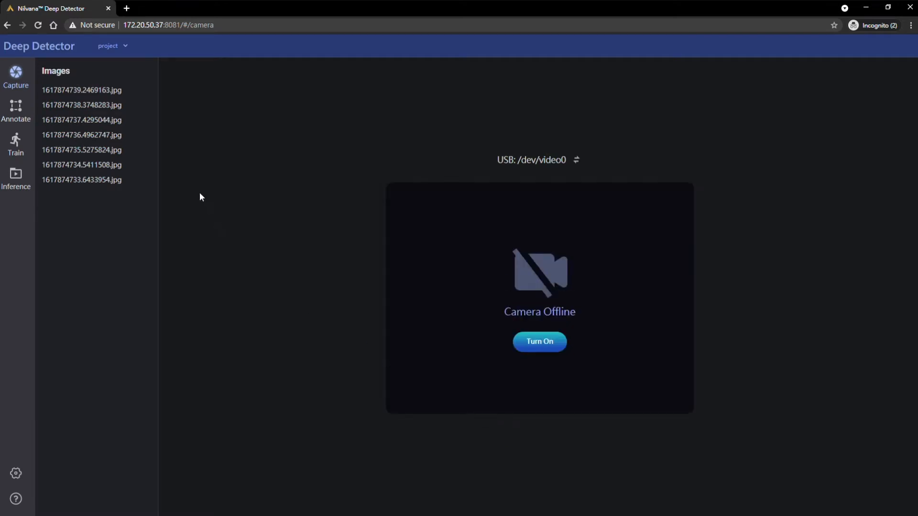
# Go to image annotation and browse the captured images, returning to 1617874733.6433954.jpg
pyautogui.click(27, 113)
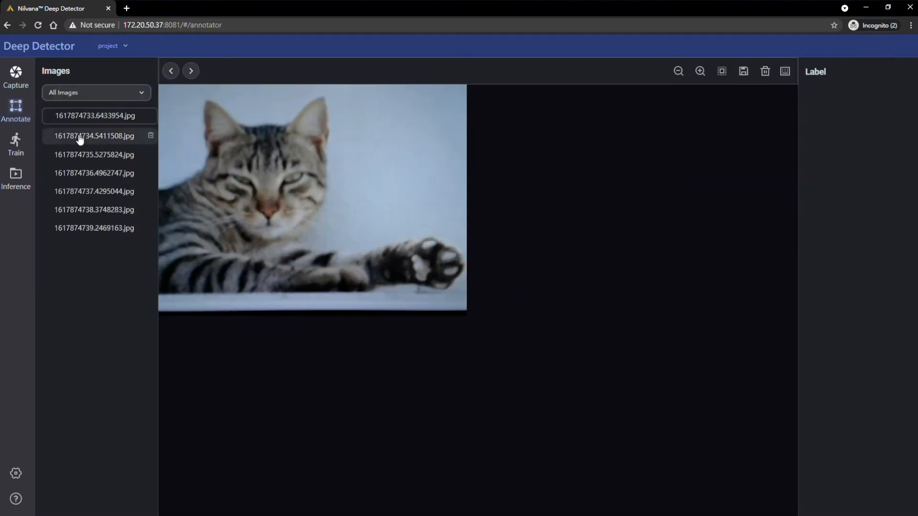
pyautogui.click(84, 228)
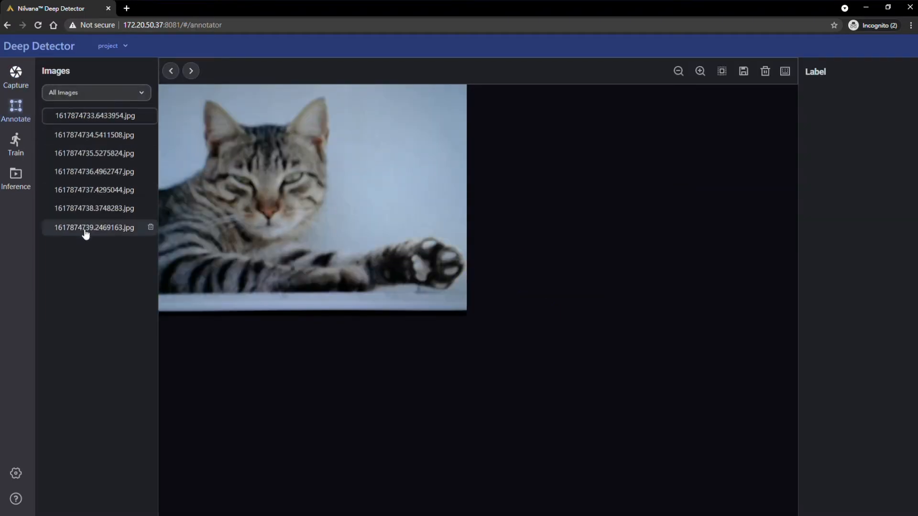
pyautogui.click(87, 211)
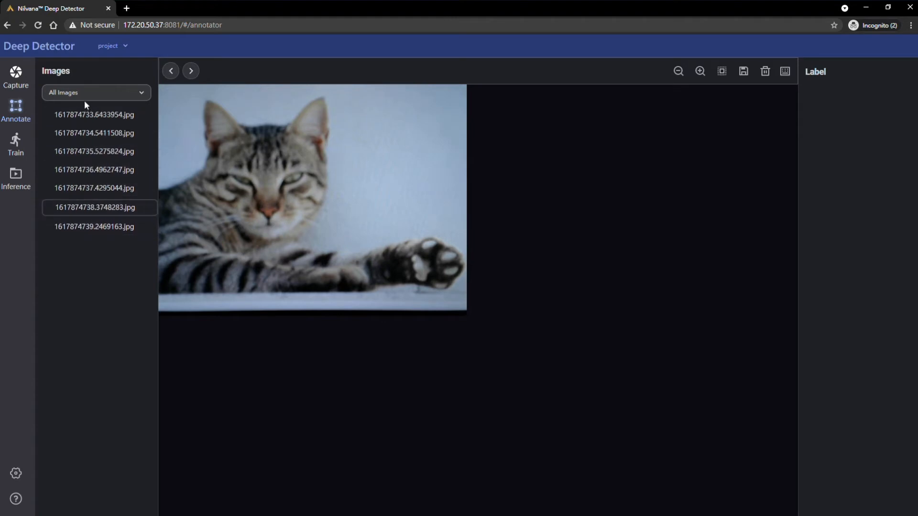
pyautogui.click(87, 121)
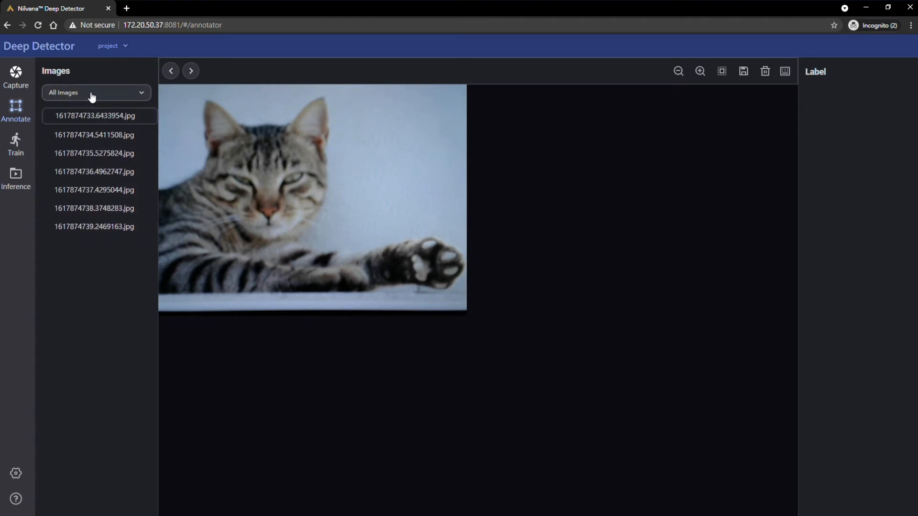
# View the image list filtered by Annotated and by Unannotated, and return it to All Images
pyautogui.click(92, 97)
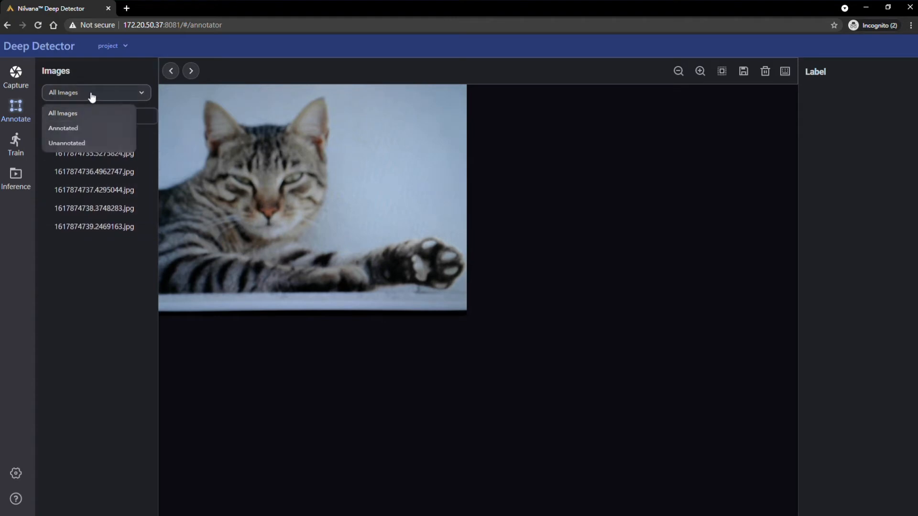
pyautogui.click(85, 129)
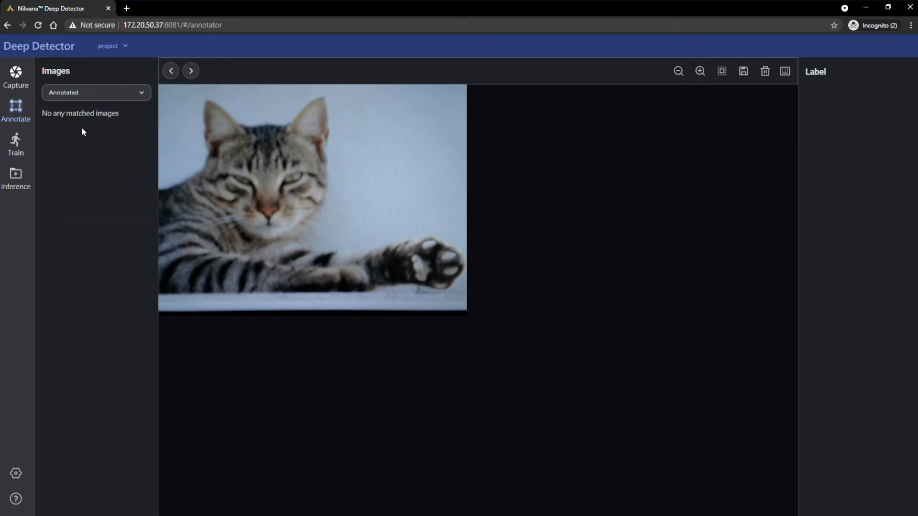
pyautogui.click(103, 97)
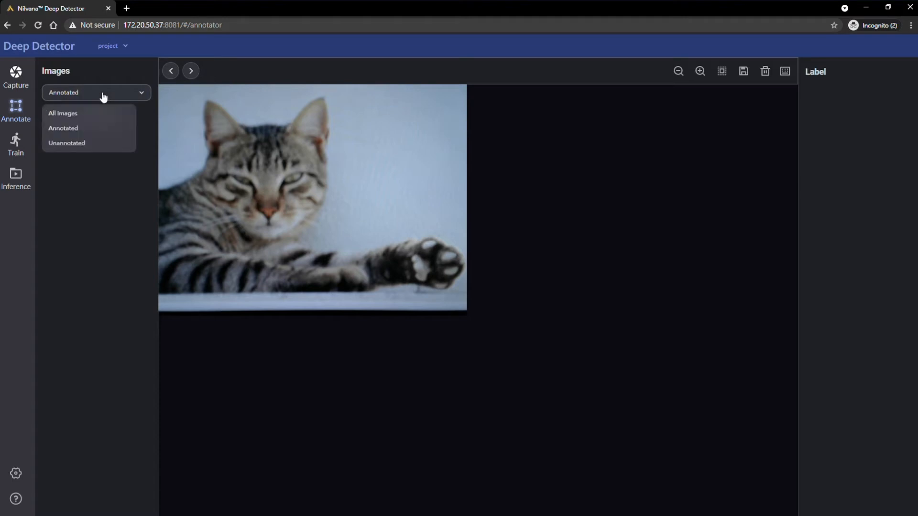
pyautogui.click(89, 144)
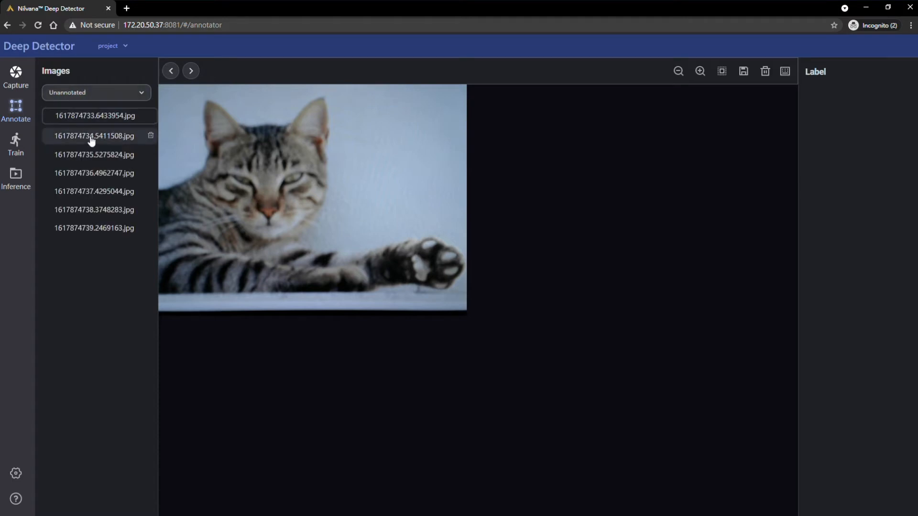
pyautogui.click(93, 96)
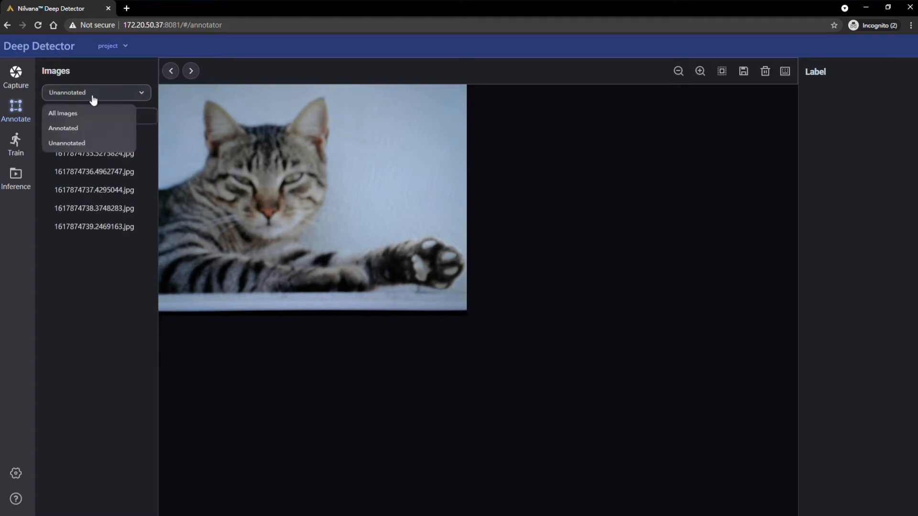
pyautogui.click(91, 115)
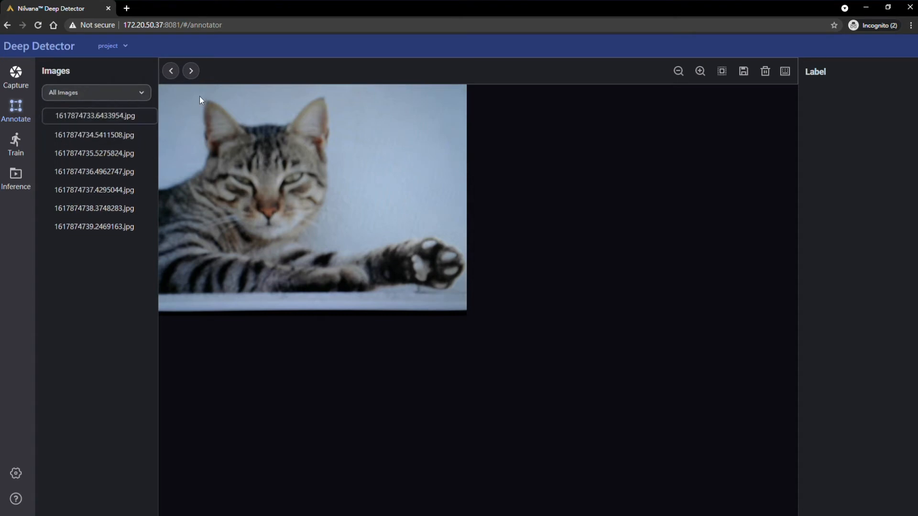
# Draw a bounding box around the cat's head in 1617874733.6433954.jpg and set its class to cat
pyautogui.moveTo(221, 120); pyautogui.dragTo(331, 234)
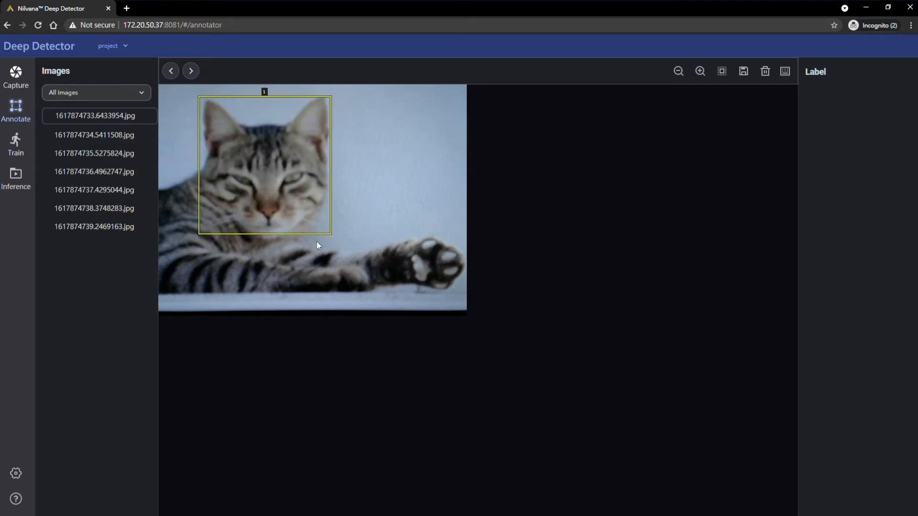
pyautogui.click(312, 211)
pyautogui.click(388, 264)
pyautogui.write('cat')
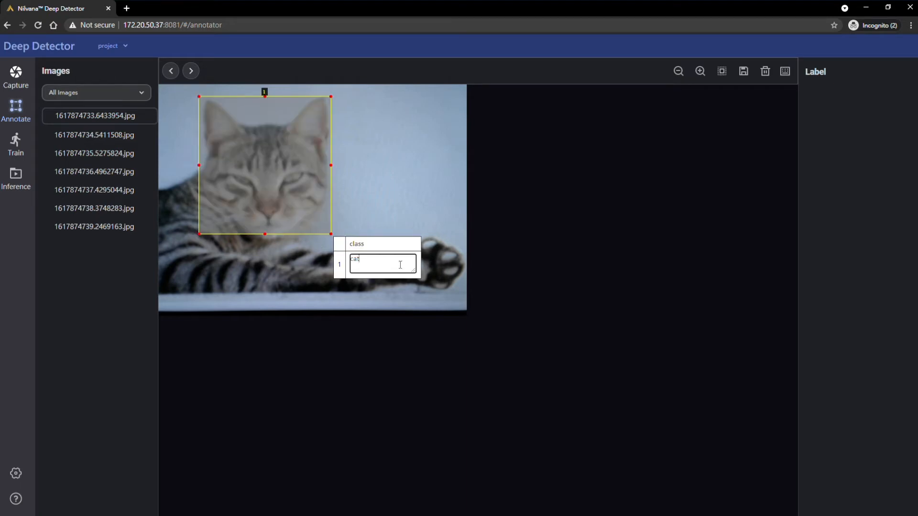
pyautogui.press('Return')
pyautogui.click(429, 269)
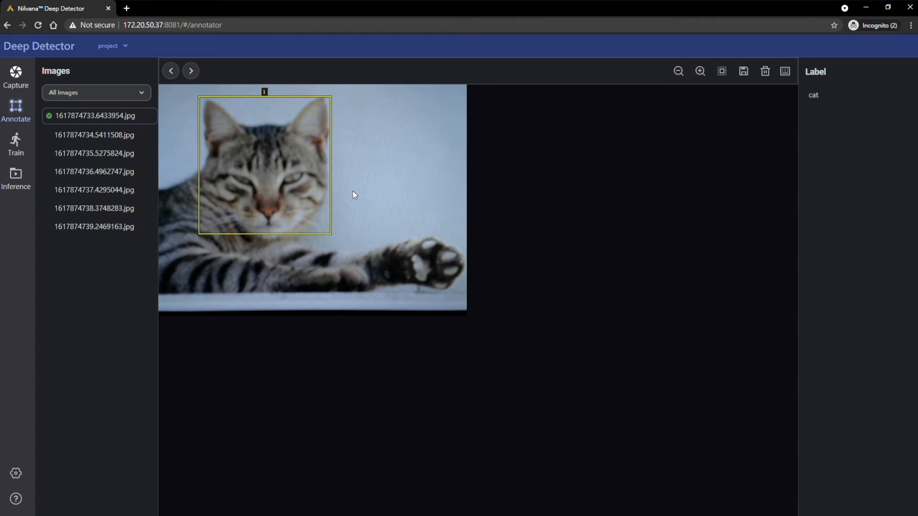
# Draw a bounding box around the cat's head in 1617874734.5411508.jpg and assign it the existing cat label
pyautogui.click(91, 138)
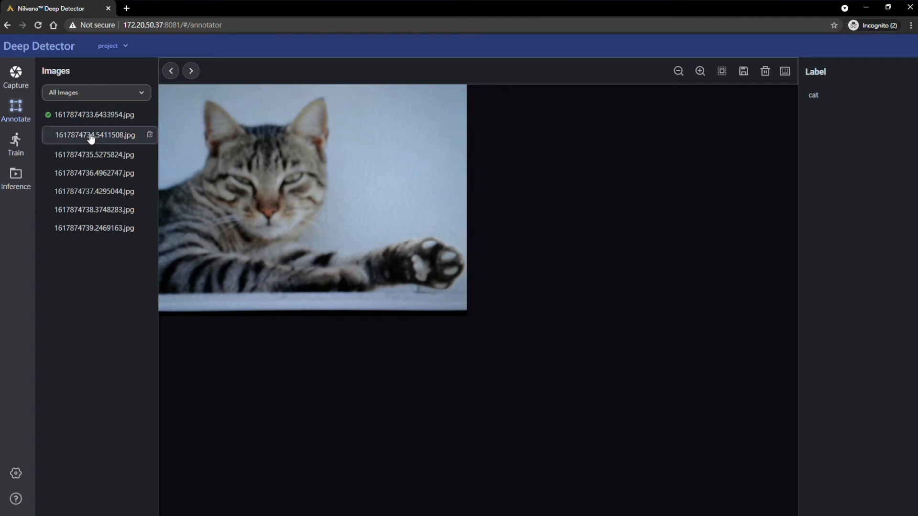
pyautogui.moveTo(194, 96); pyautogui.dragTo(333, 240)
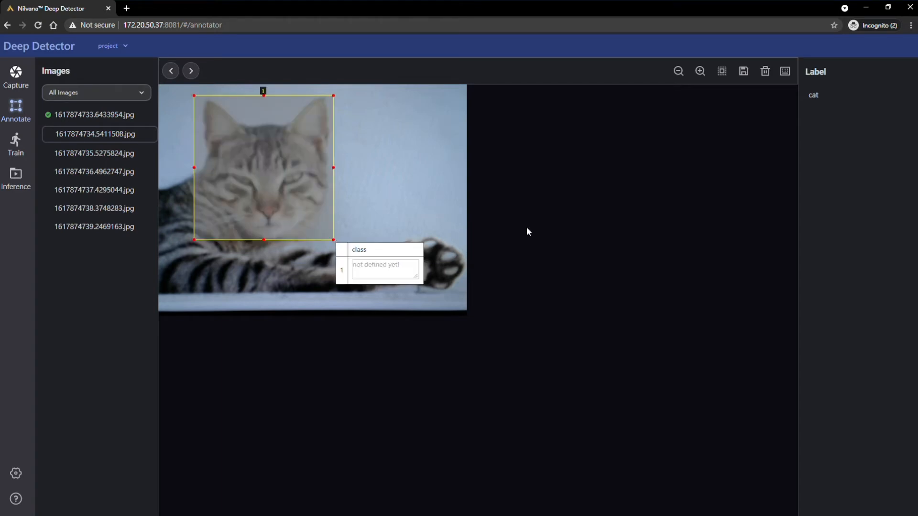
pyautogui.click(814, 96)
pyautogui.click(452, 284)
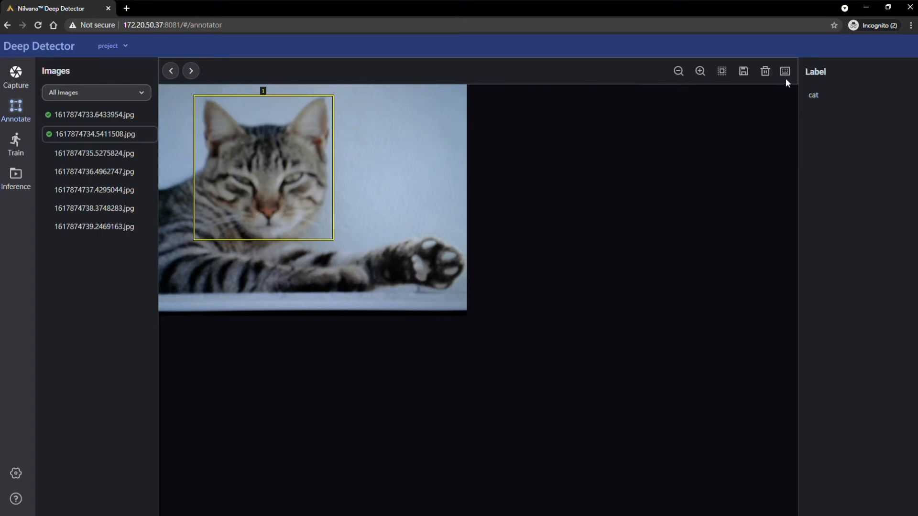
# Try the annotator's zoom in and out on 1617874734.5411508.jpg, and select all its annotation boxes
pyautogui.click(199, 75)
pyautogui.click(179, 75)
pyautogui.click(701, 74)
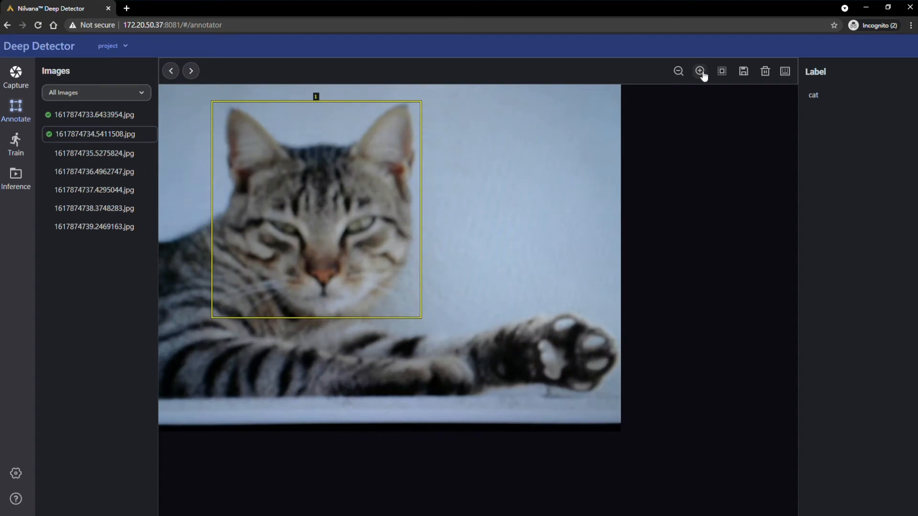
pyautogui.click(680, 72)
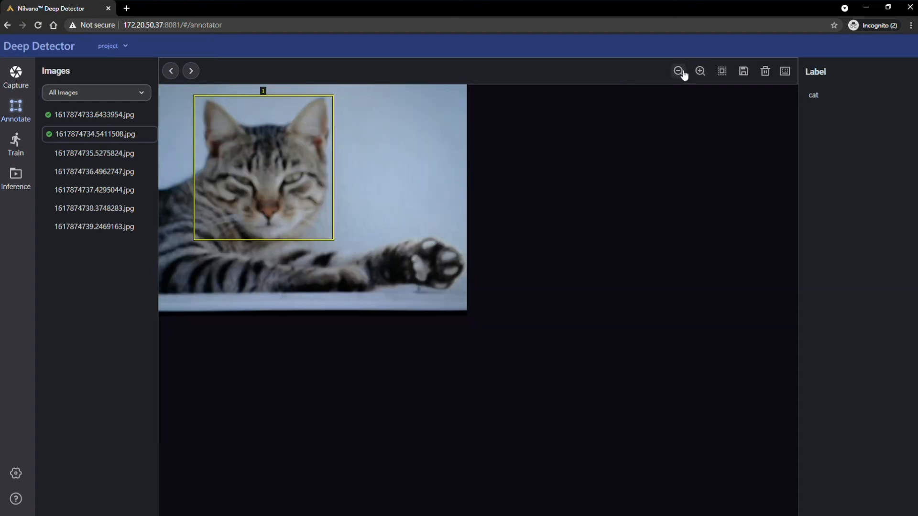
pyautogui.click(722, 73)
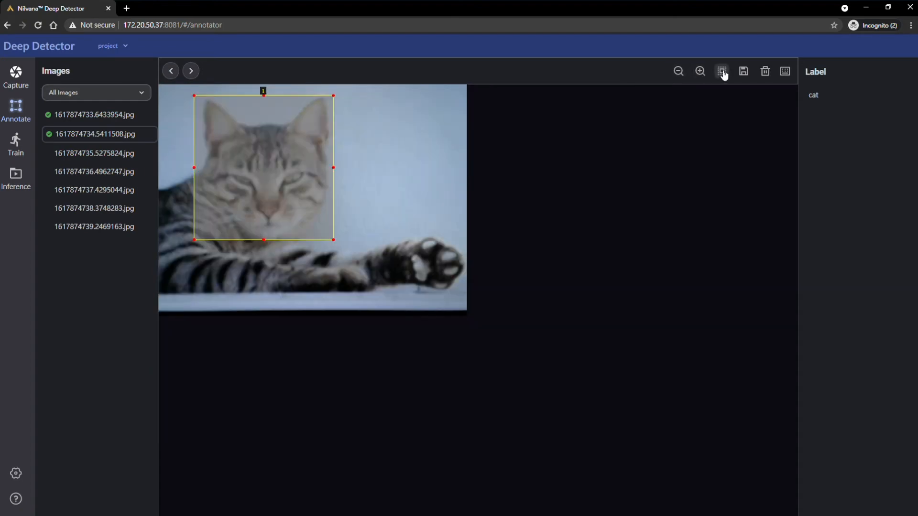
# Delete the selected annotation from 1617874734.5411508.jpg and look through the annotator's list of keyboard shortcuts
pyautogui.click(766, 73)
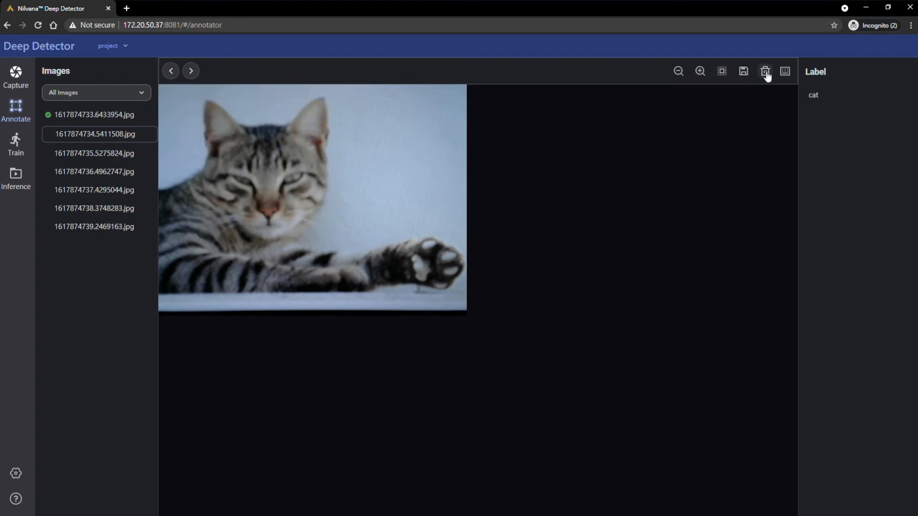
pyautogui.click(785, 73)
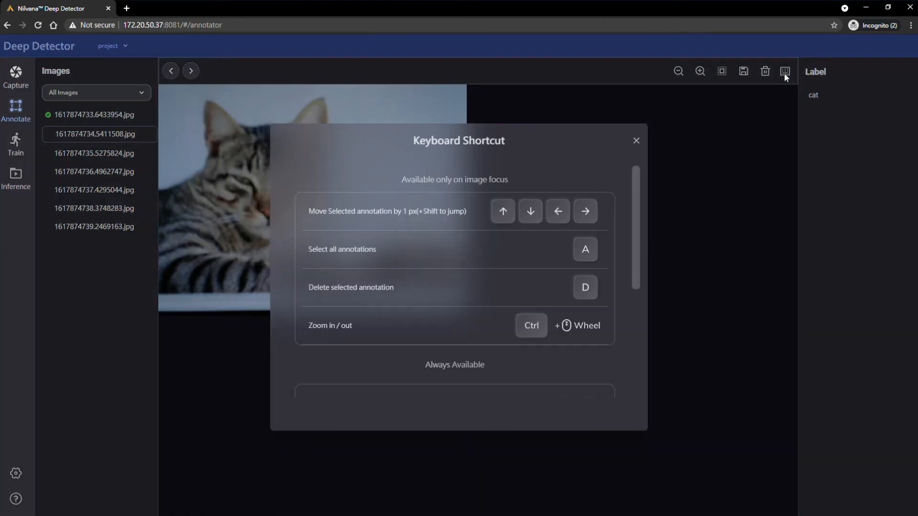
pyautogui.scroll(-4, 501, 279)
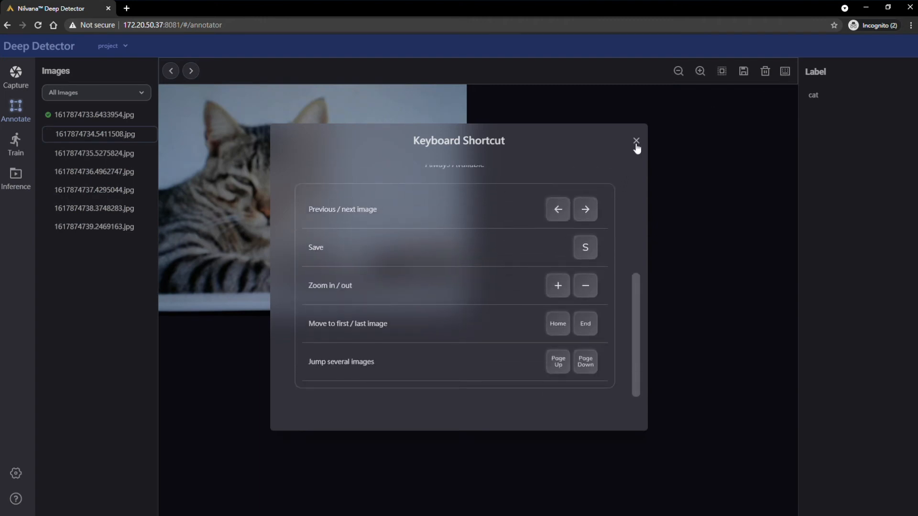
pyautogui.click(637, 142)
# Save the project with 1617874733.6433954.jpg open, and download the annotated dataset for training
pyautogui.click(100, 118)
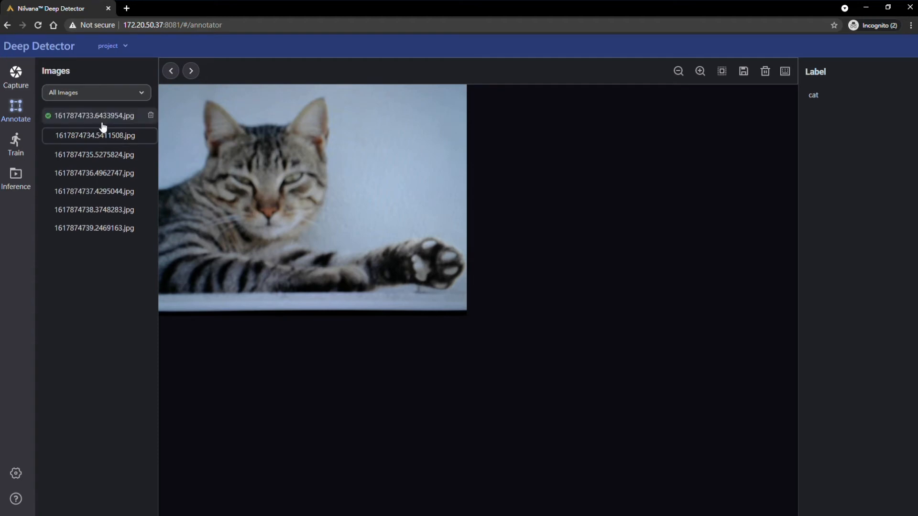
pyautogui.click(747, 76)
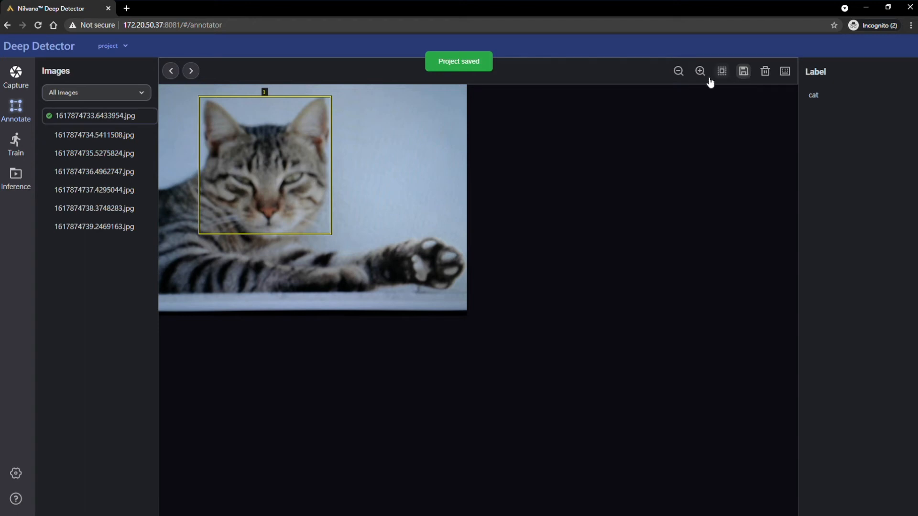
pyautogui.click(29, 151)
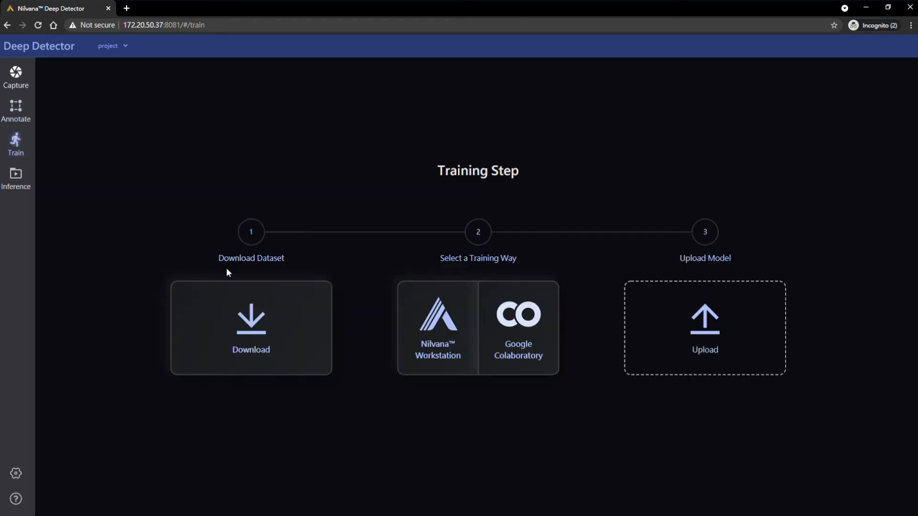
pyautogui.click(257, 328)
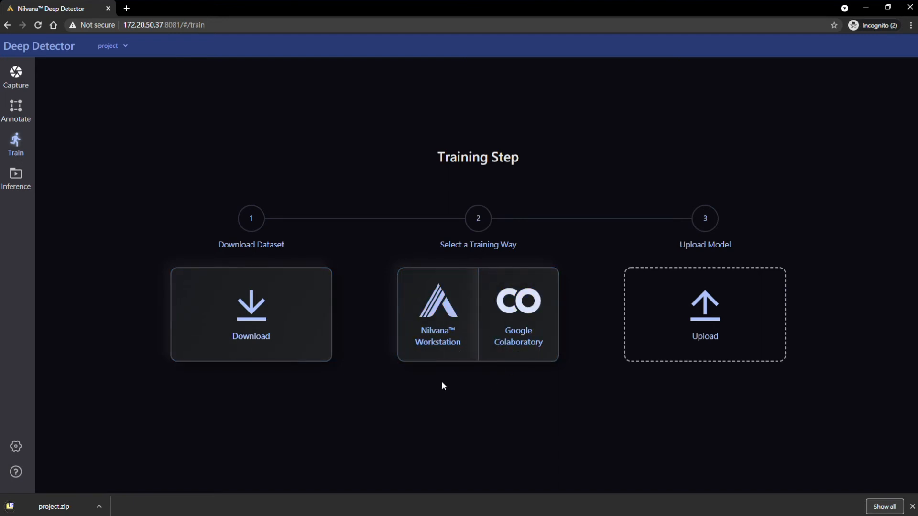
# View the information on the Nilvana Workstation and Google Colaboratory training options, closing each one
pyautogui.click(439, 355)
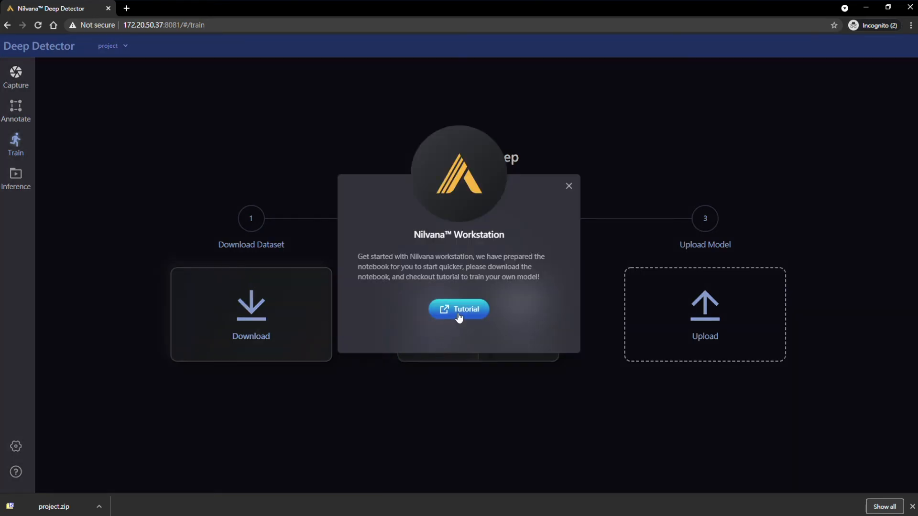
pyautogui.click(569, 187)
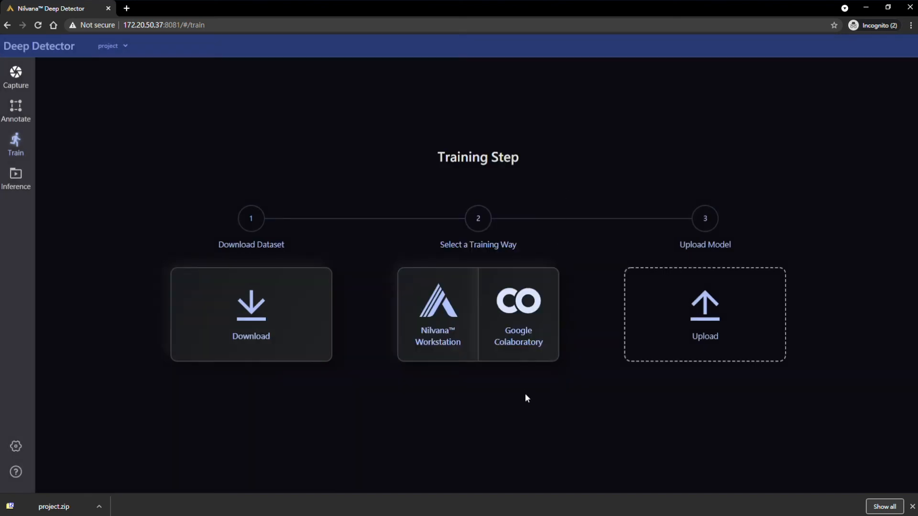
pyautogui.click(524, 356)
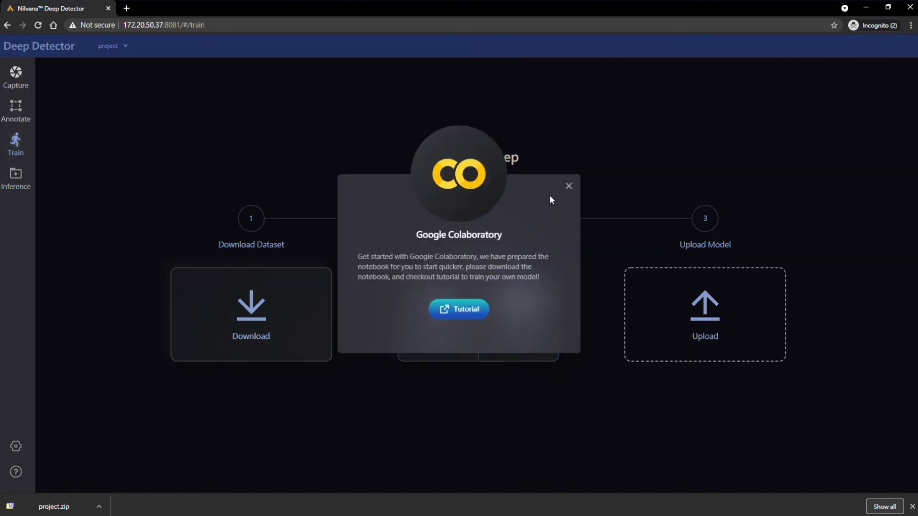
pyautogui.click(568, 187)
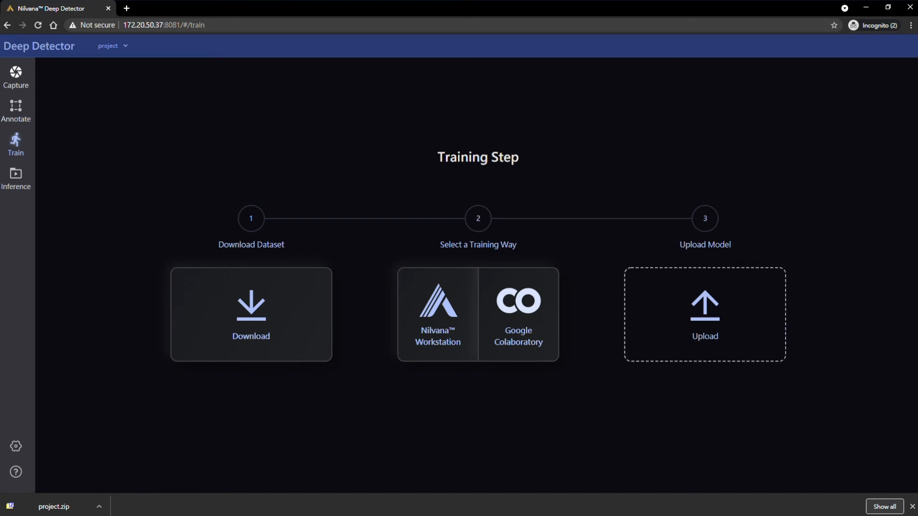
# Upload the trained model to the project and rename it animals in the inference model list
pyautogui.moveTo(769, 292); pyautogui.dragTo(711, 327)
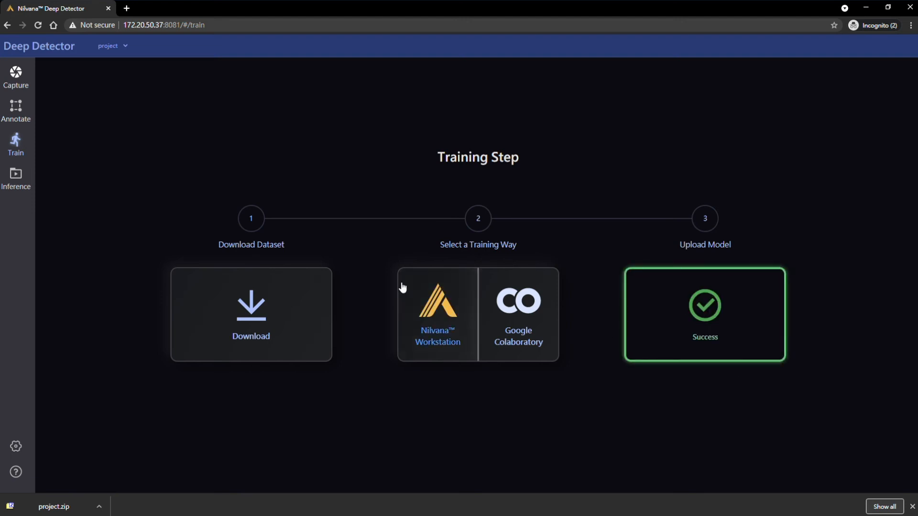
pyautogui.click(25, 184)
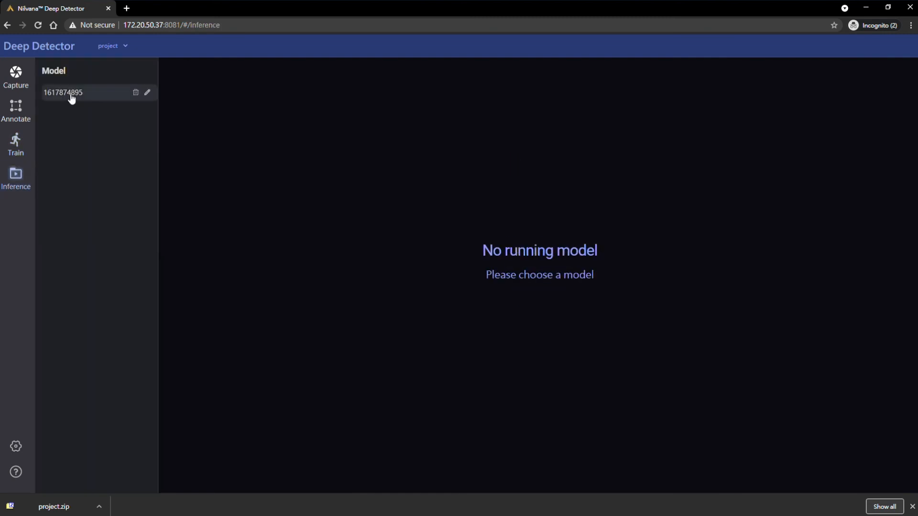
pyautogui.click(148, 92)
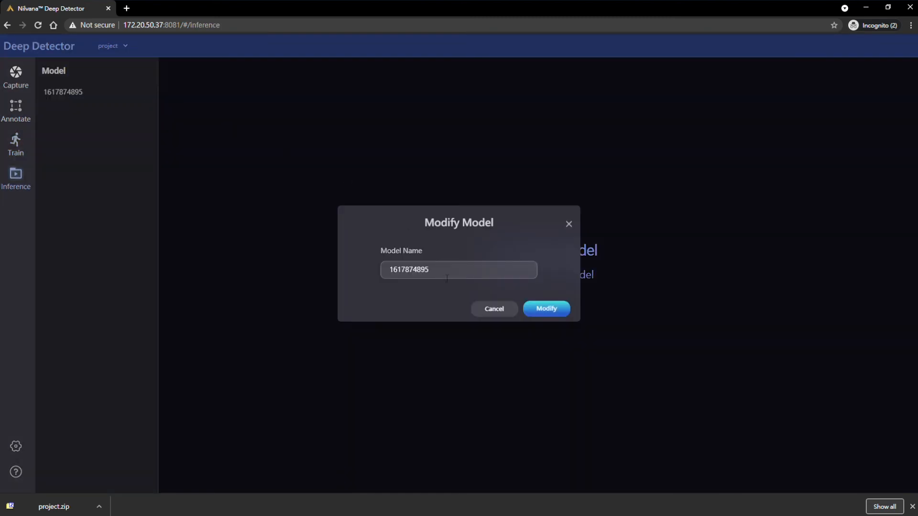
pyautogui.write('animals')
pyautogui.click(537, 312)
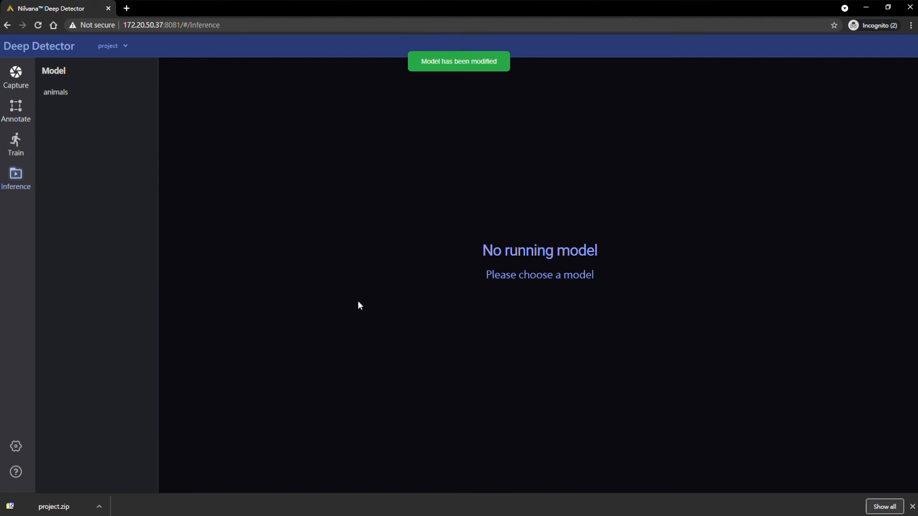
# Run the animals model on the live feed from the USB camera
pyautogui.click(74, 96)
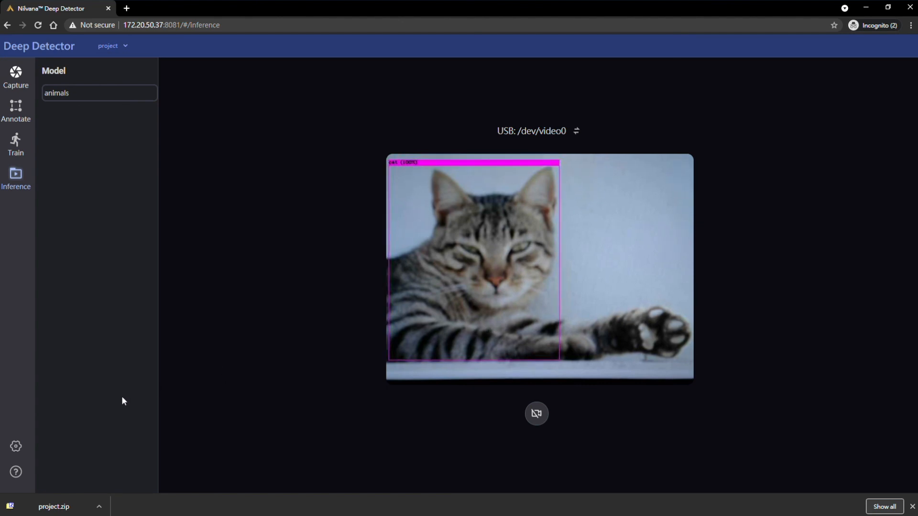
# View the available interface languages in the settings without changing them, and open the online help library
pyautogui.click(18, 448)
pyautogui.click(505, 255)
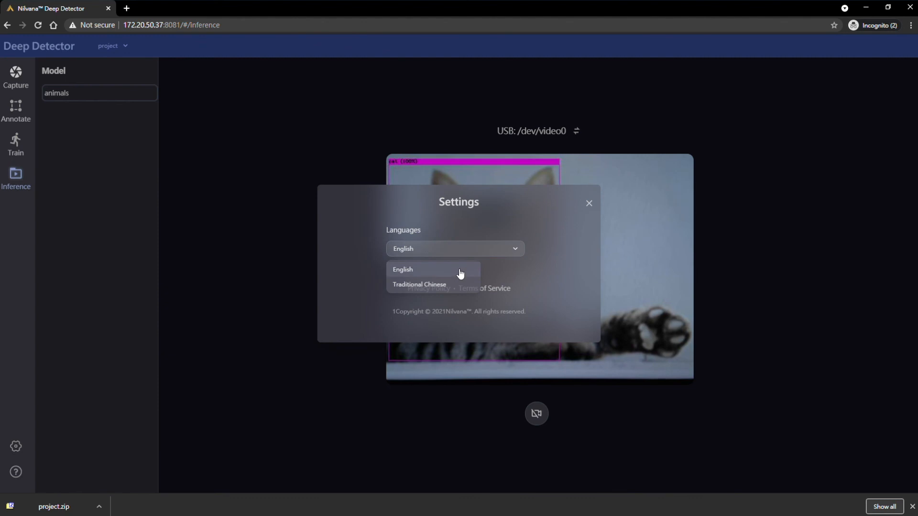
pyautogui.click(591, 213)
pyautogui.click(591, 203)
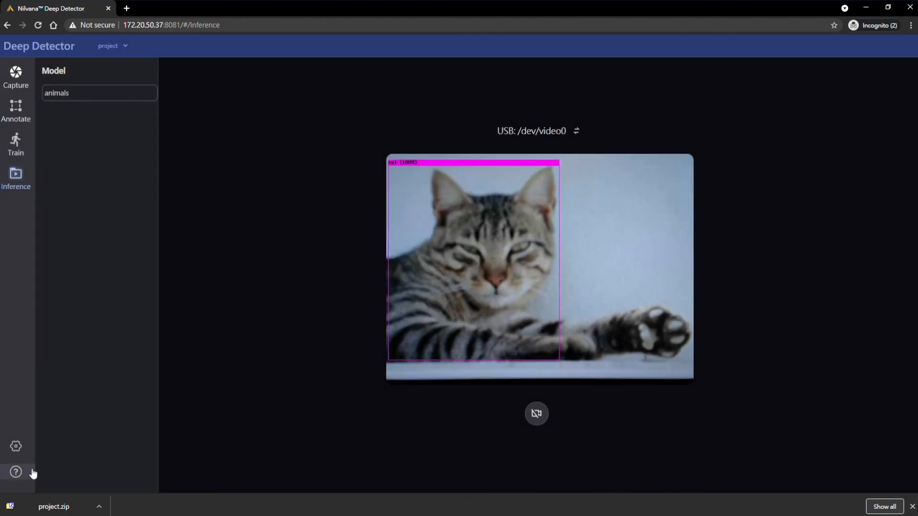
pyautogui.click(17, 473)
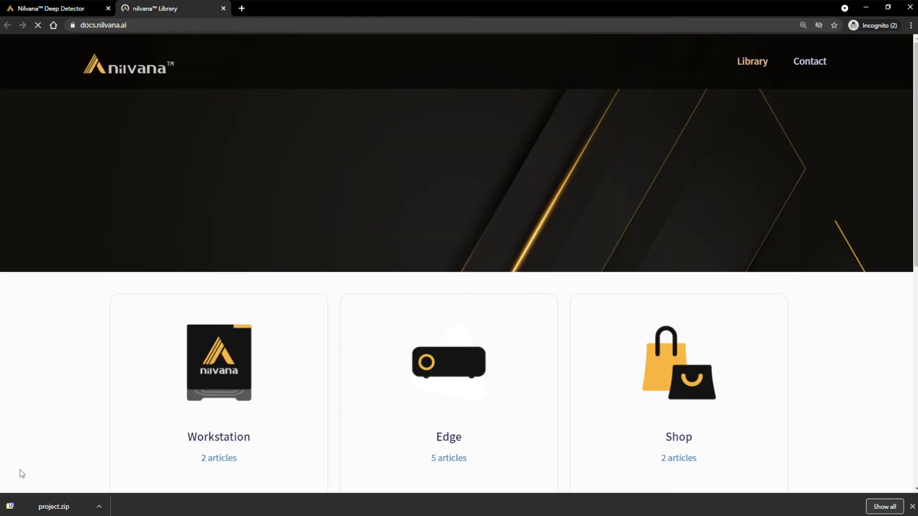